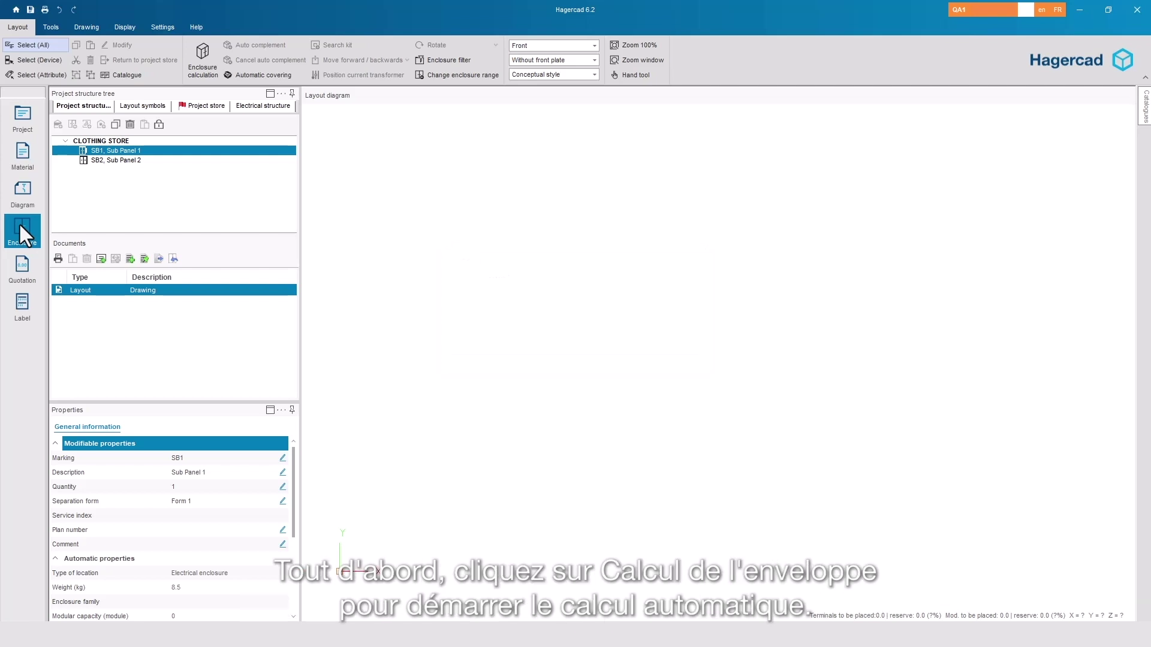
- Start the enclosure calculation for Sub Panel 1 with the Vega D flush-mounted family, IP 30 and a 20% modular device reserve
click(192, 64)
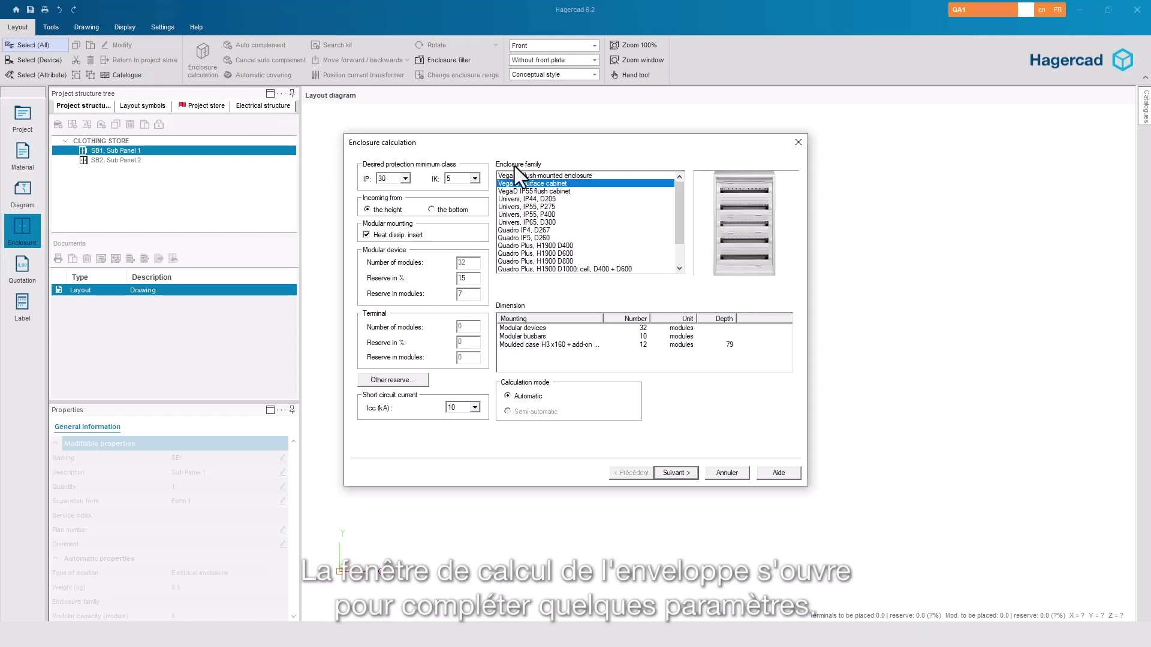
click(528, 176)
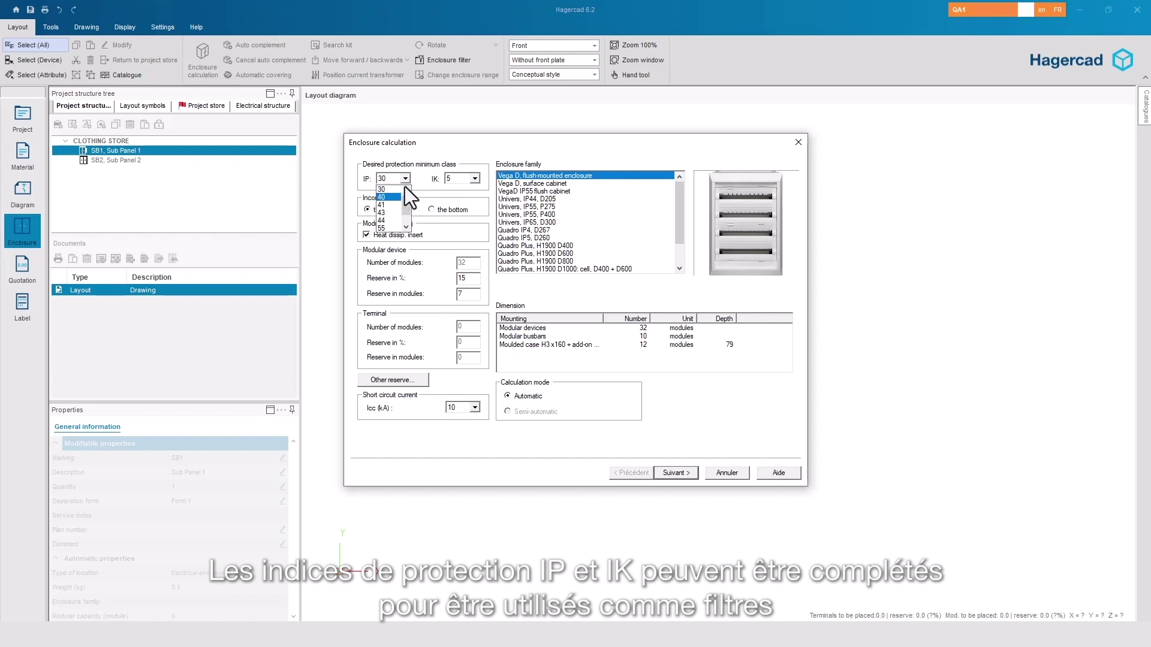
click(394, 188)
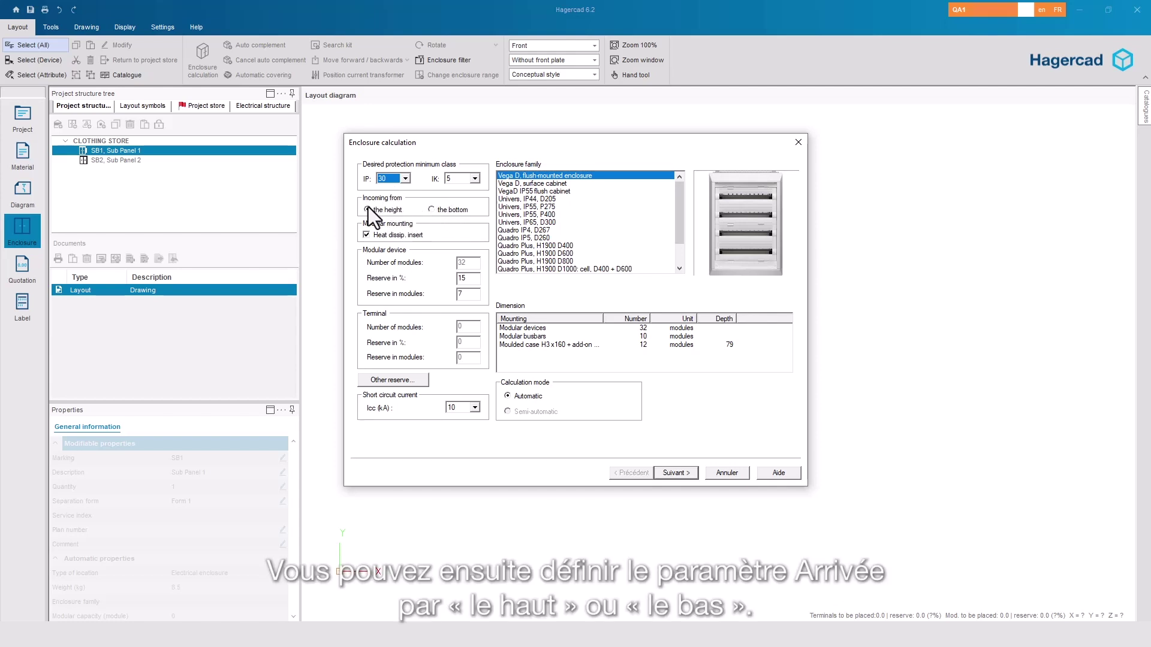
double_click(464, 277)
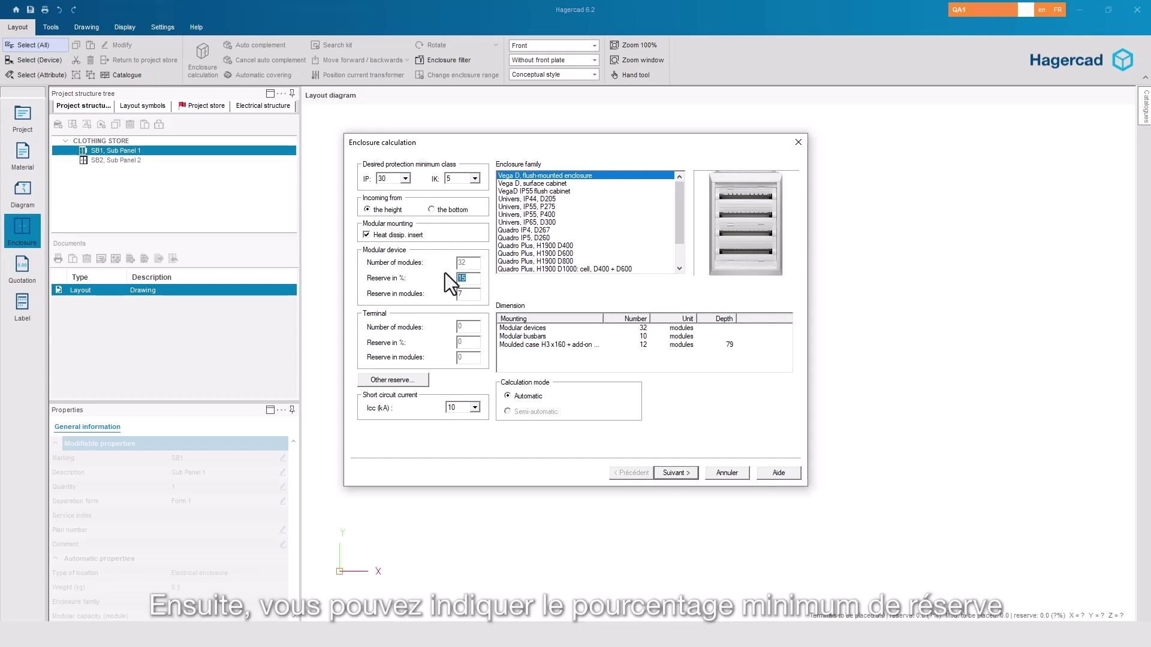
text(20)
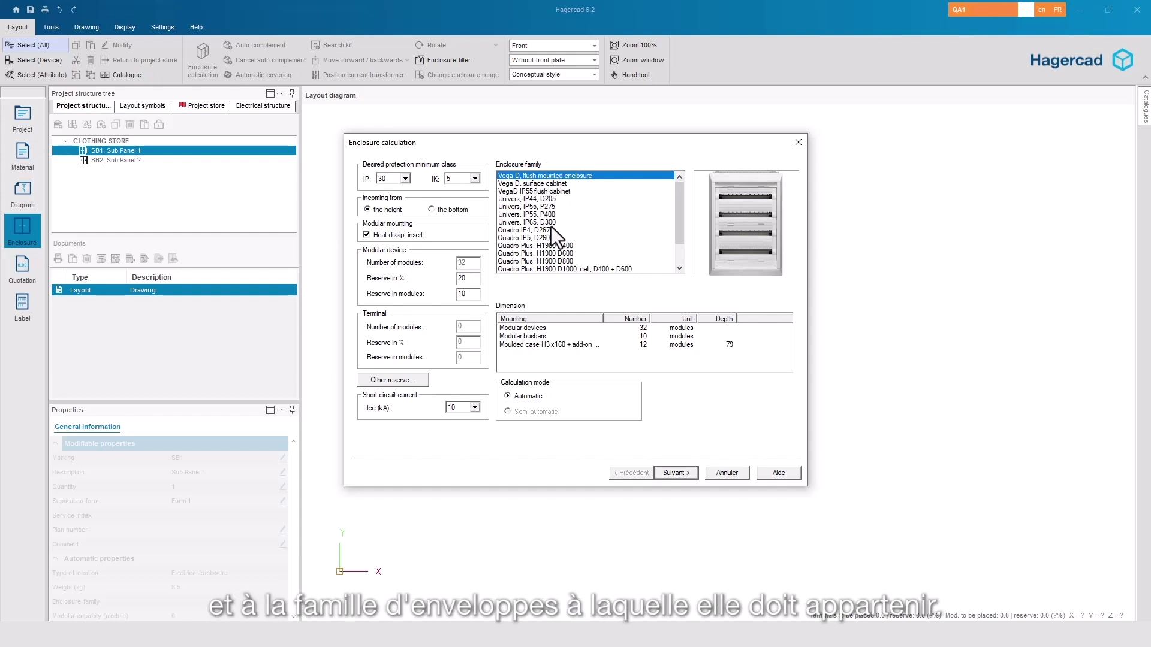
click(673, 472)
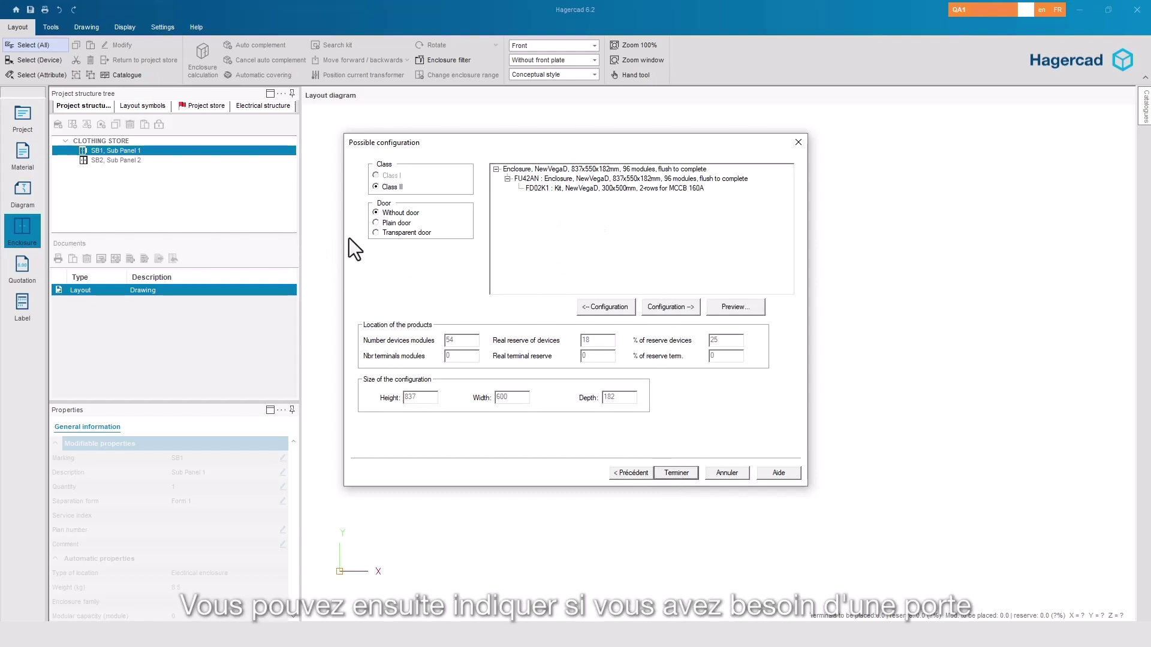
- Choose a plain door for the enclosure configuration, preview the layout and complete the calculation
click(377, 223)
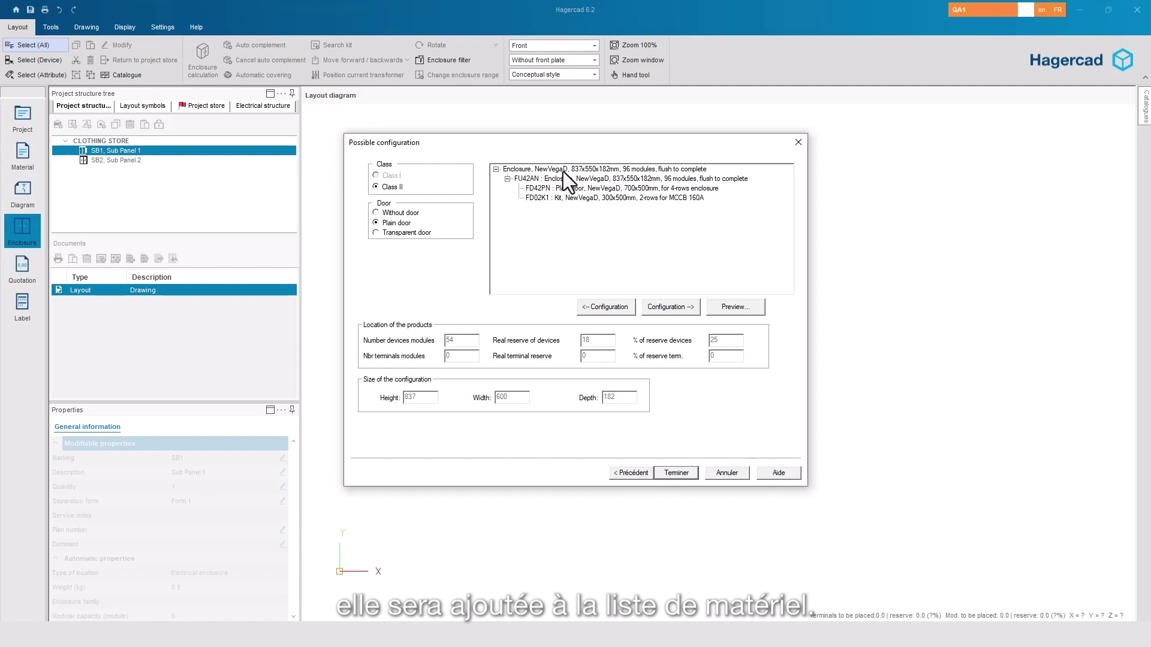
drag(574, 148, 236, 157)
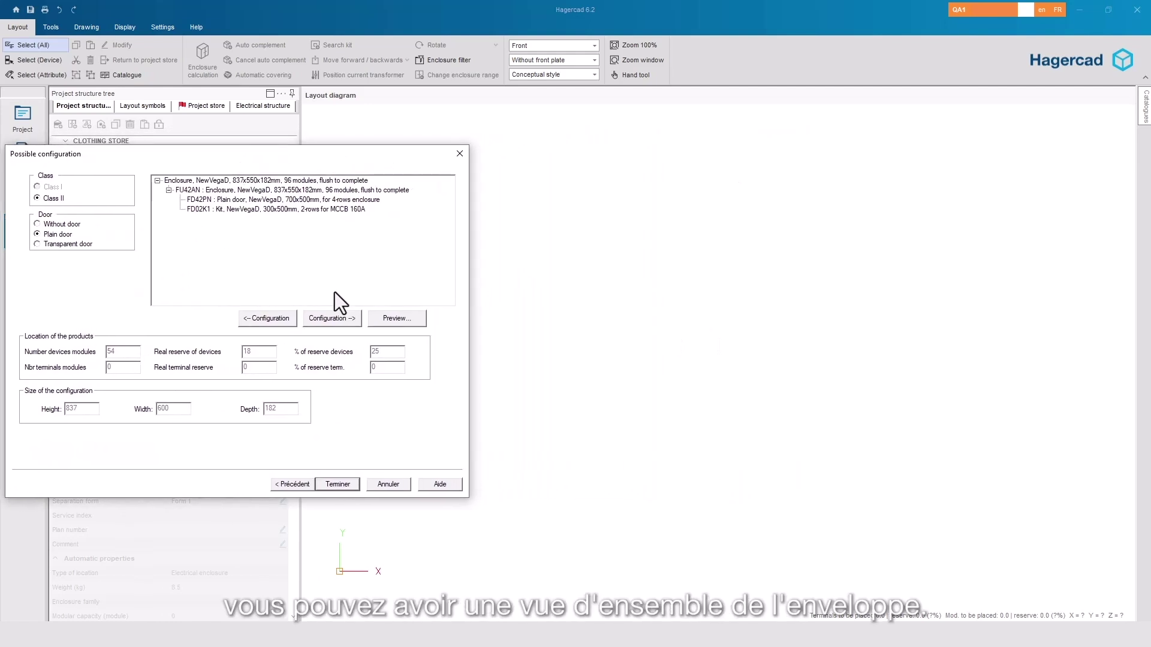
click(406, 321)
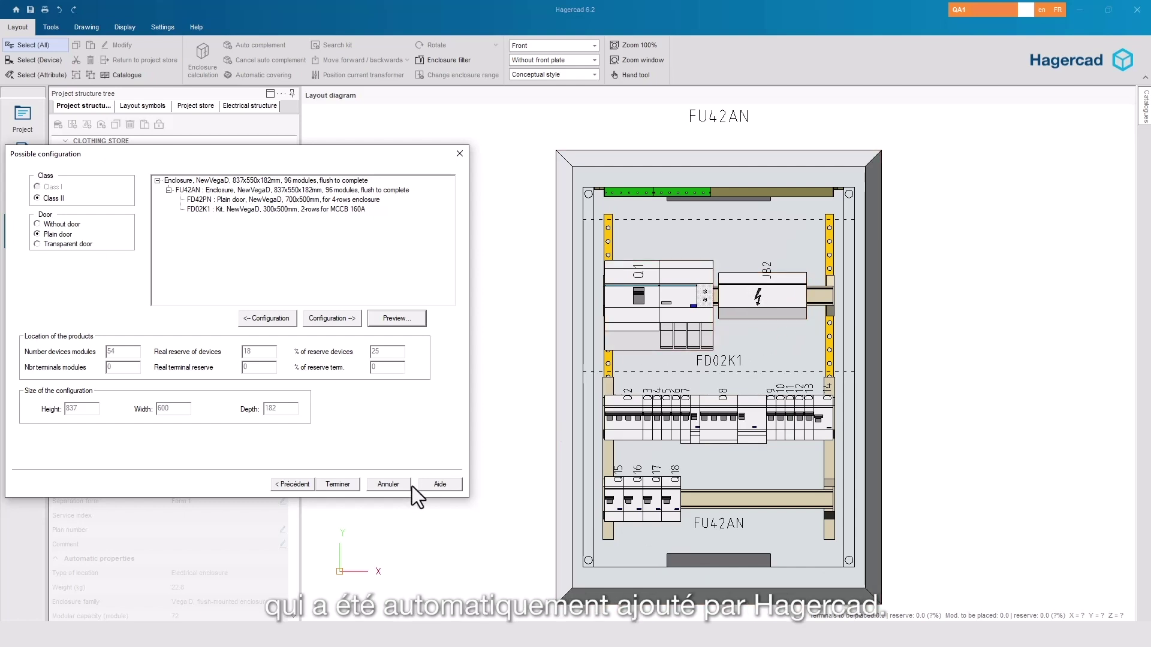
click(339, 485)
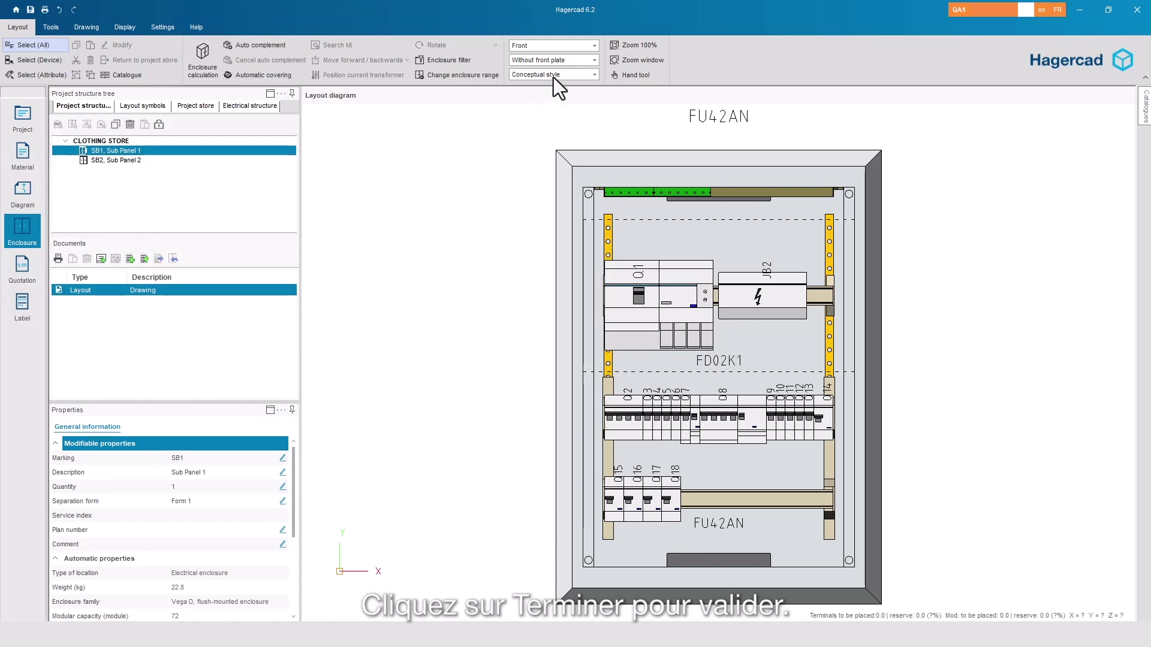
- View the enclosure layout in isometric projection with the external door shown
click(553, 46)
click(542, 128)
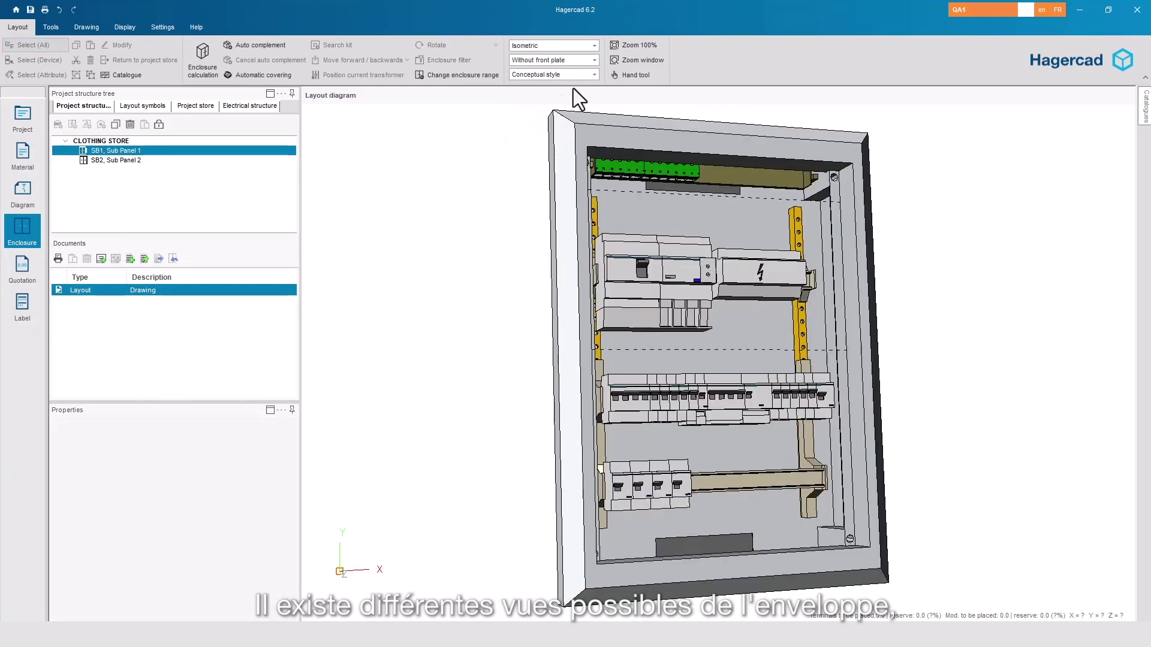
click(595, 60)
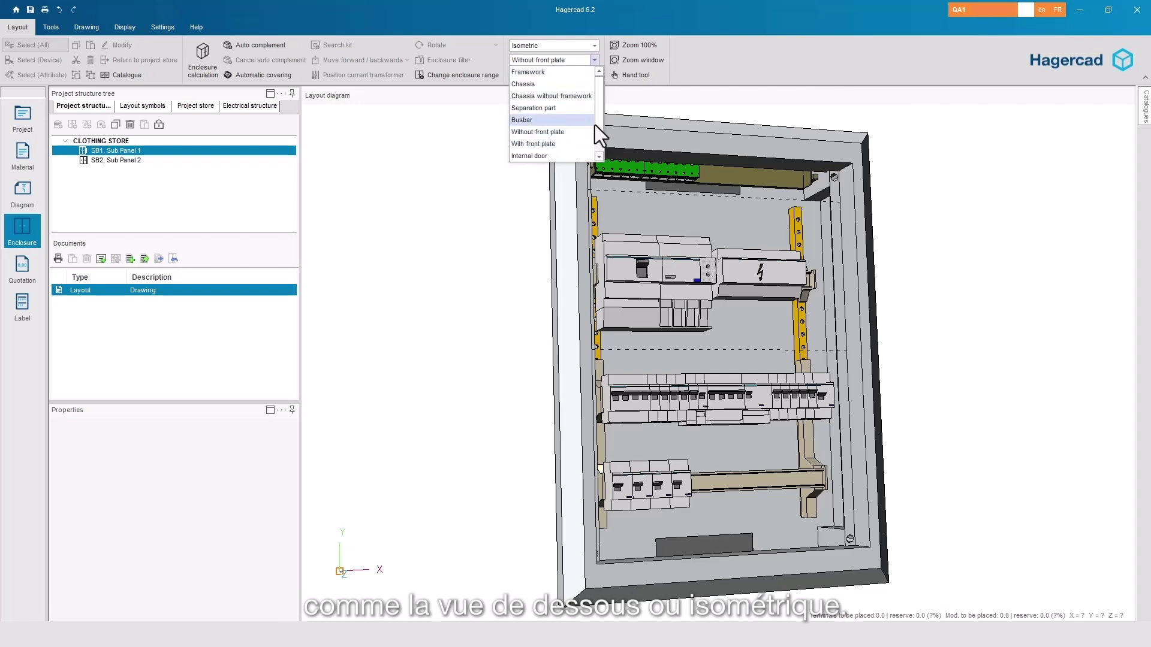
scroll(599, 127, down, 1)
click(561, 155)
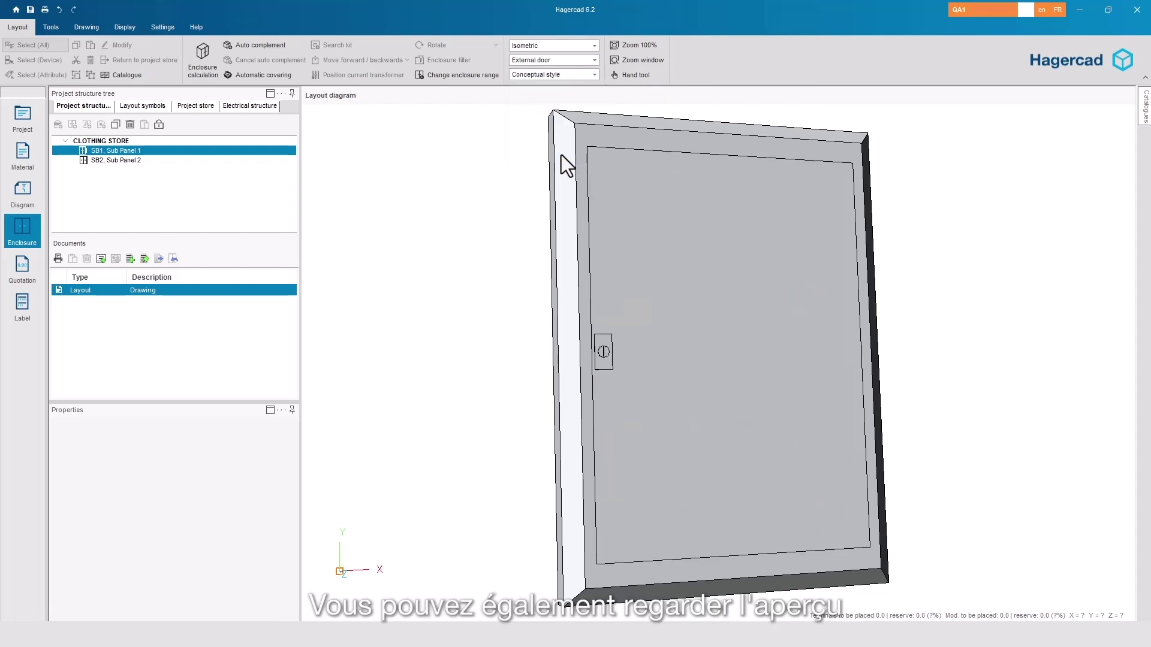
- Switch the enclosure display to the front view without front plate
click(593, 60)
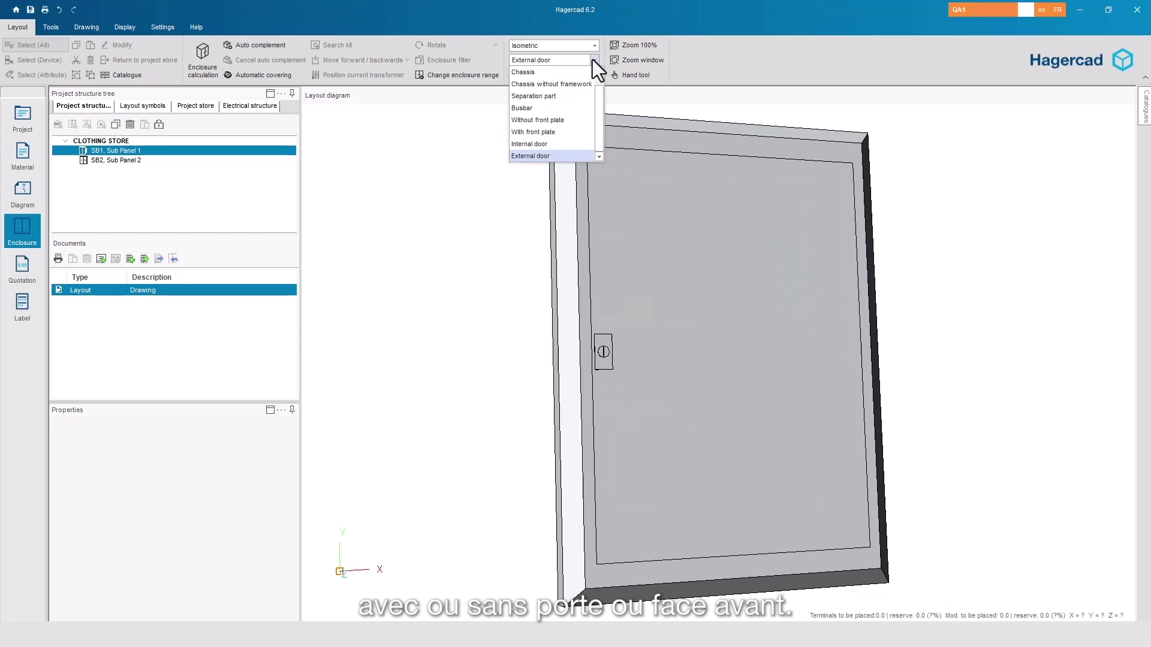
click(565, 124)
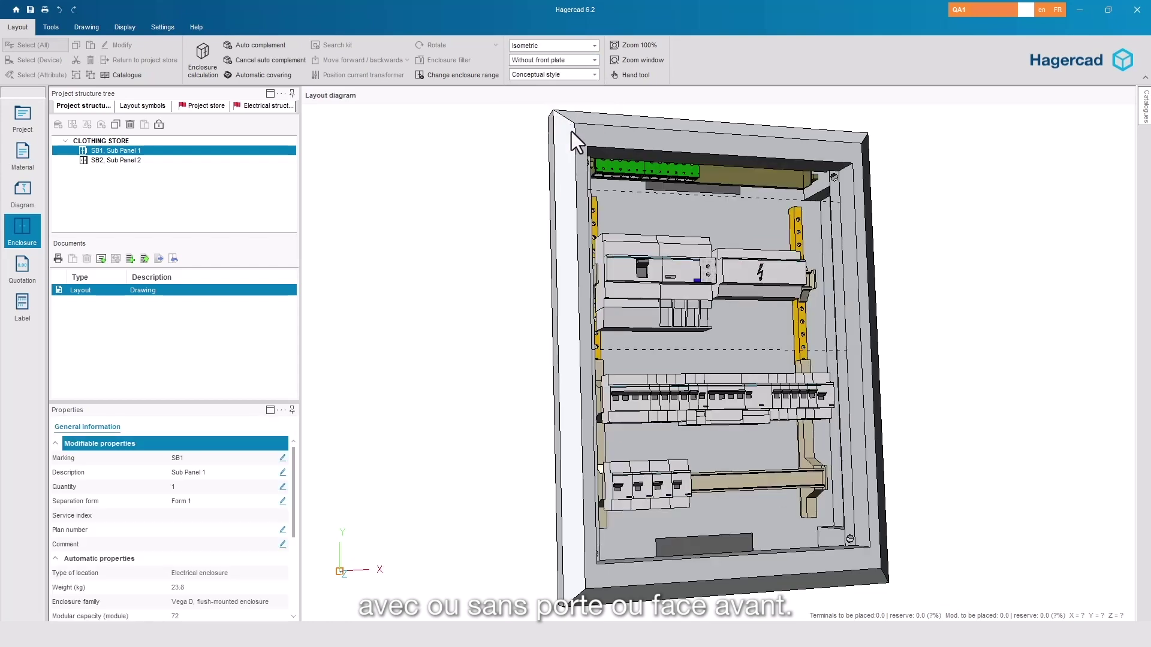
click(573, 48)
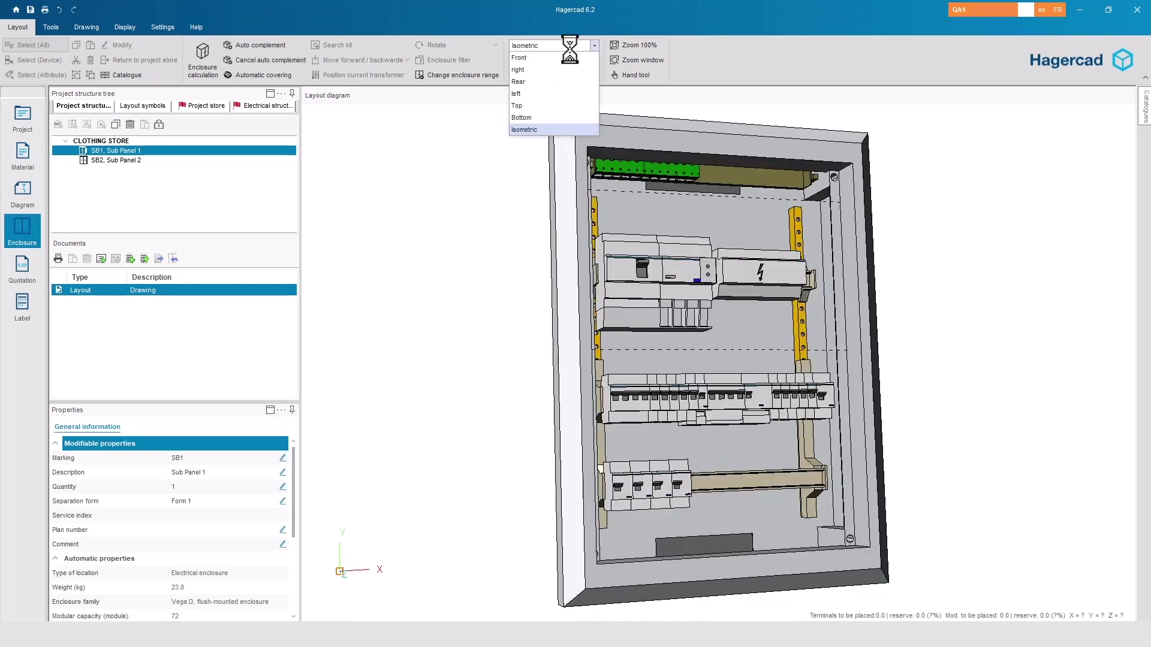
click(566, 56)
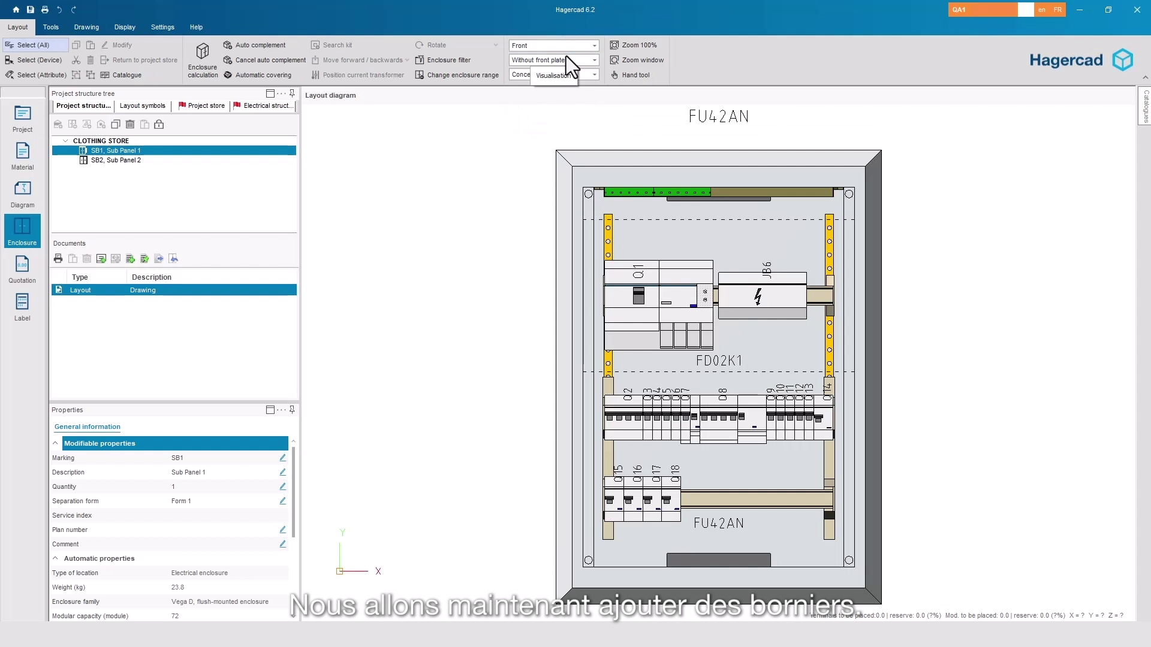
- Run the terminal block calculation in Sub Panel 1's diagram, adding terminals to block X1 and generating the terminal block diagram
click(23, 189)
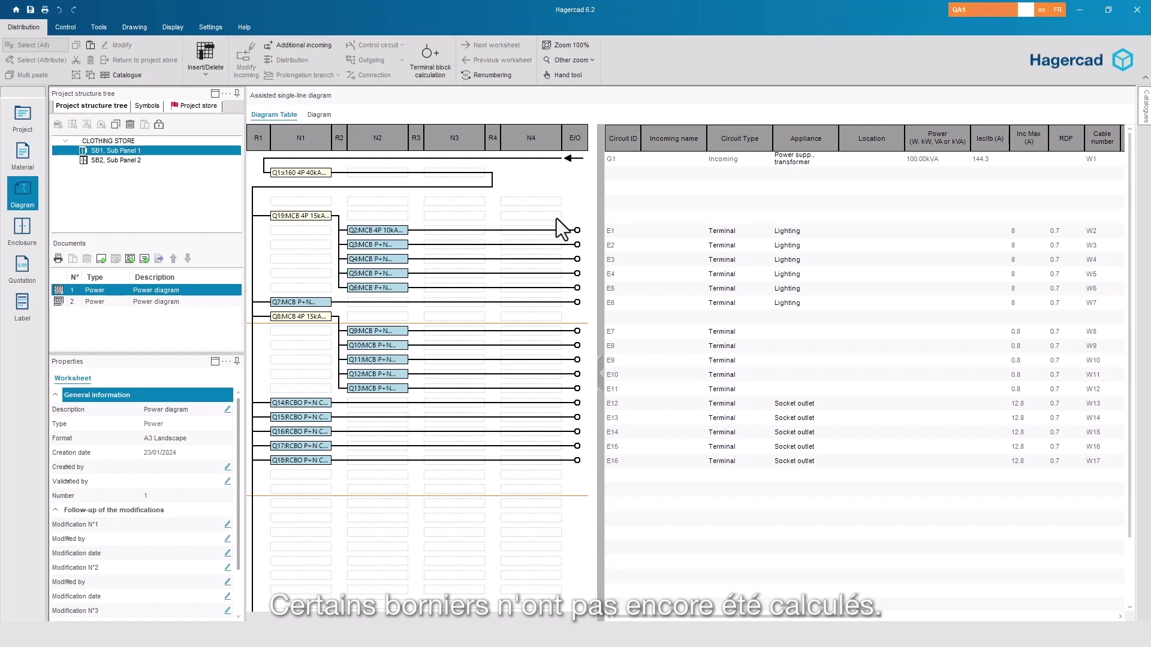
click(418, 65)
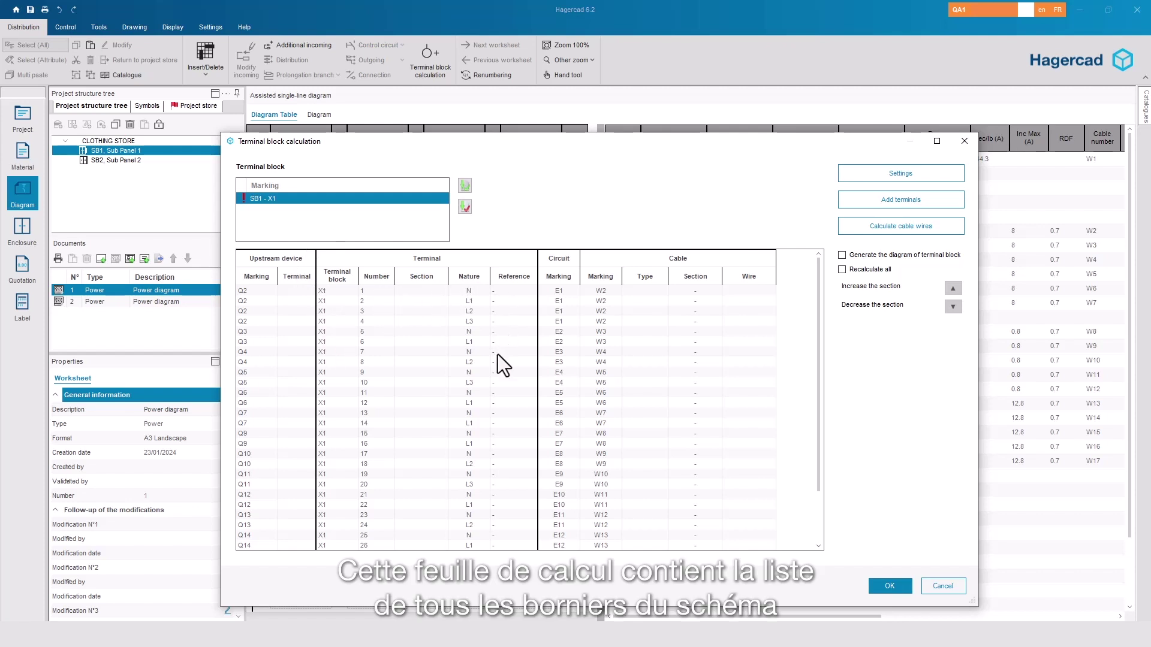
click(886, 200)
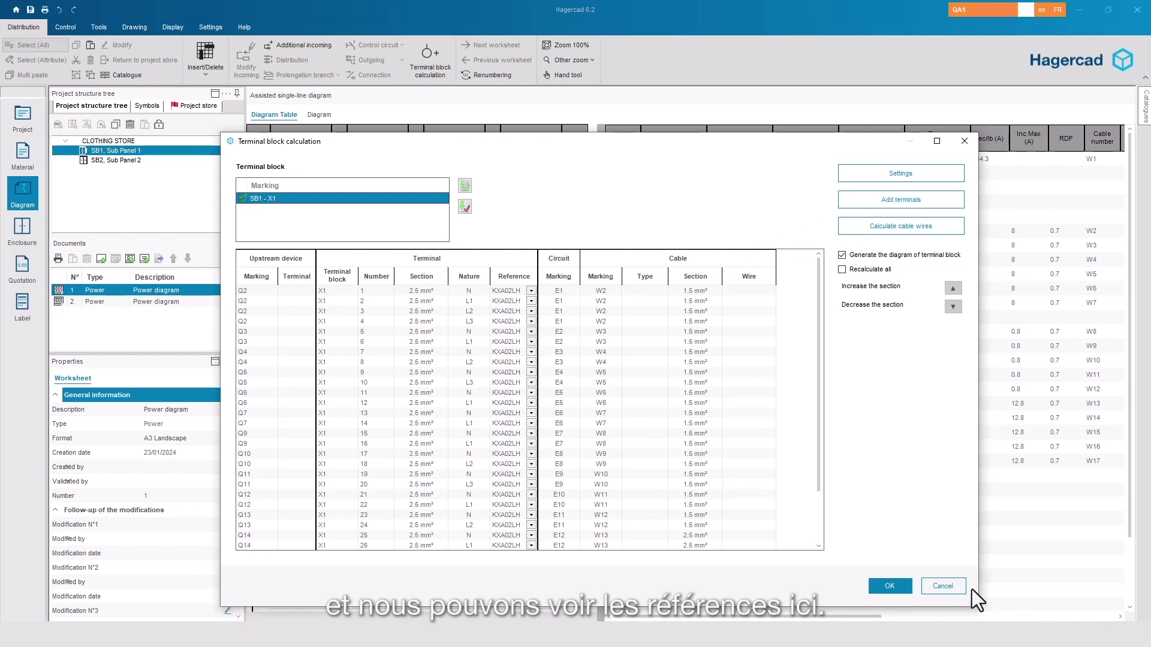
click(888, 584)
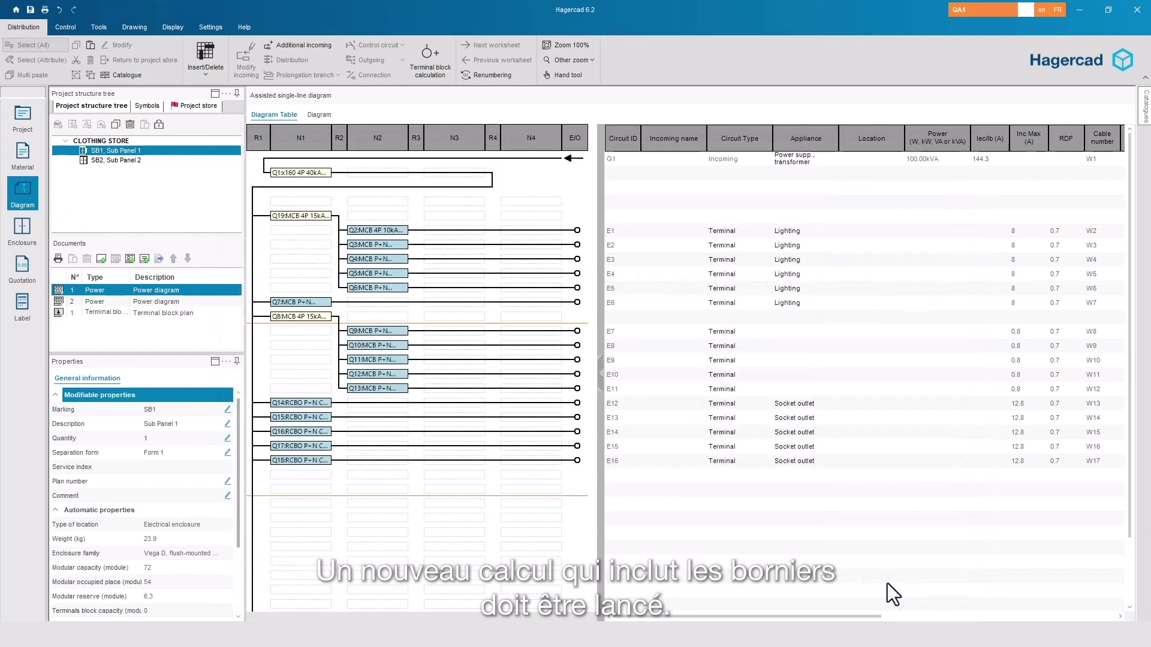
- Restart the enclosure calculation with the existing parameters and set the KXA02LH terminal blocks' position to downward
click(10, 229)
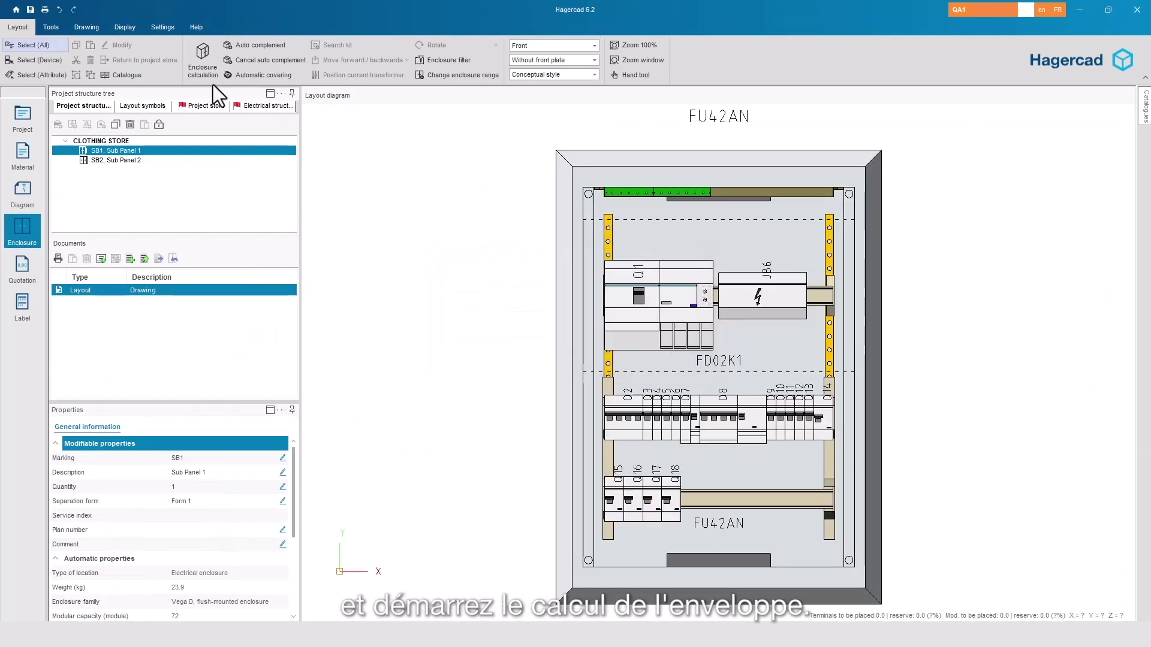
click(208, 73)
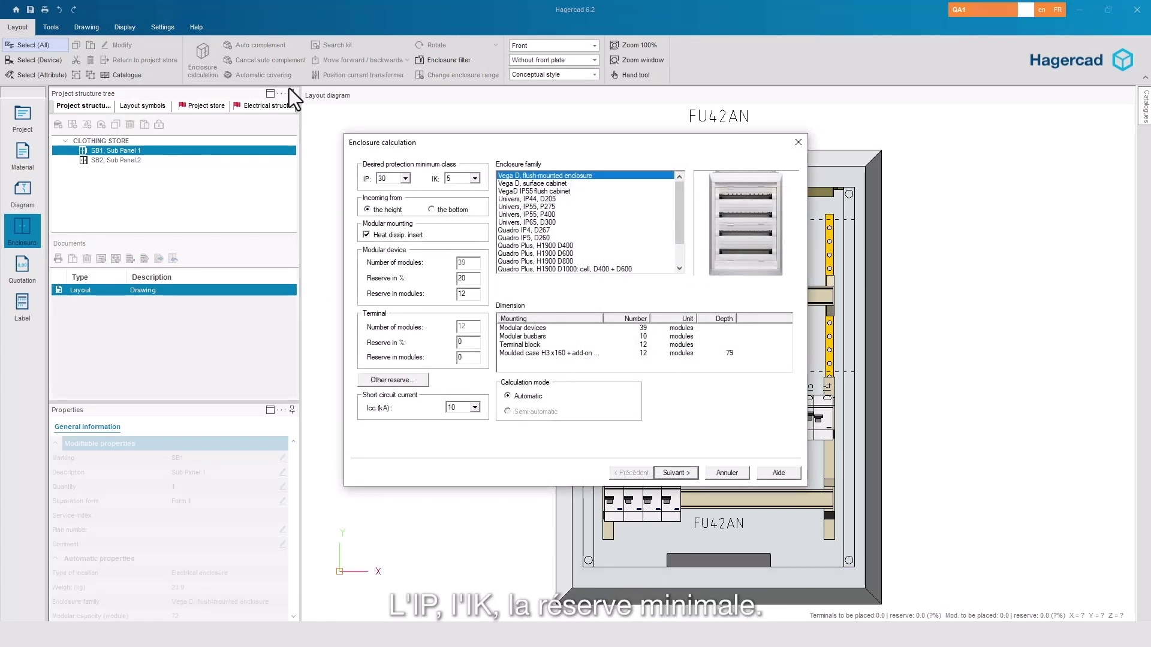
click(677, 473)
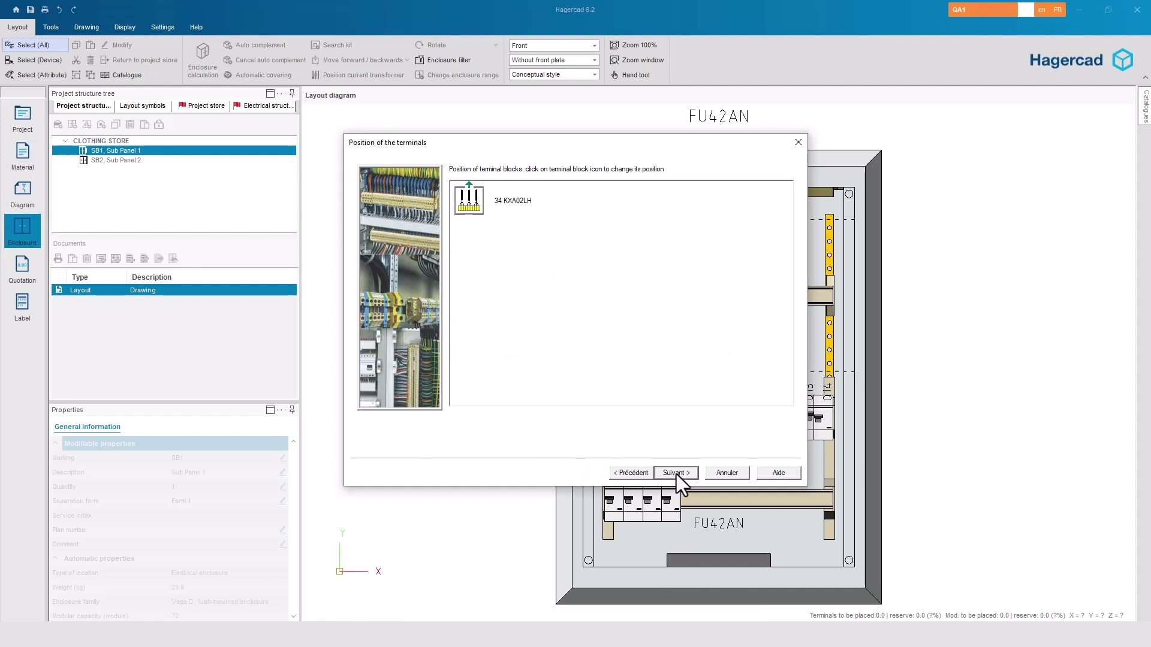
click(477, 202)
click(478, 201)
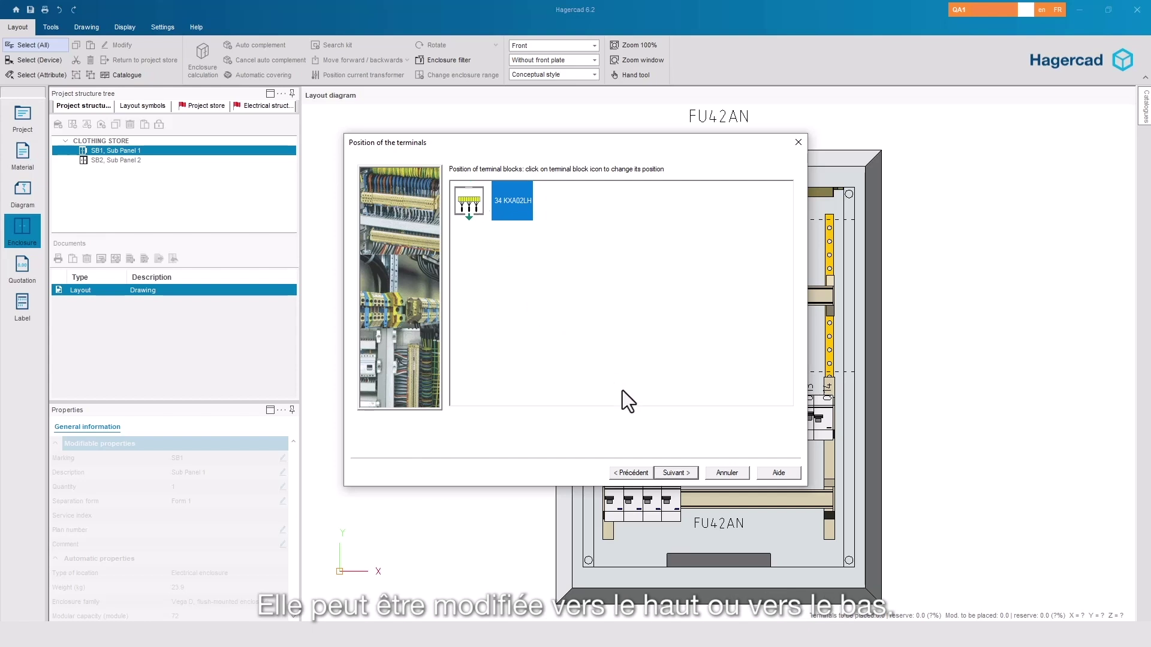
click(684, 471)
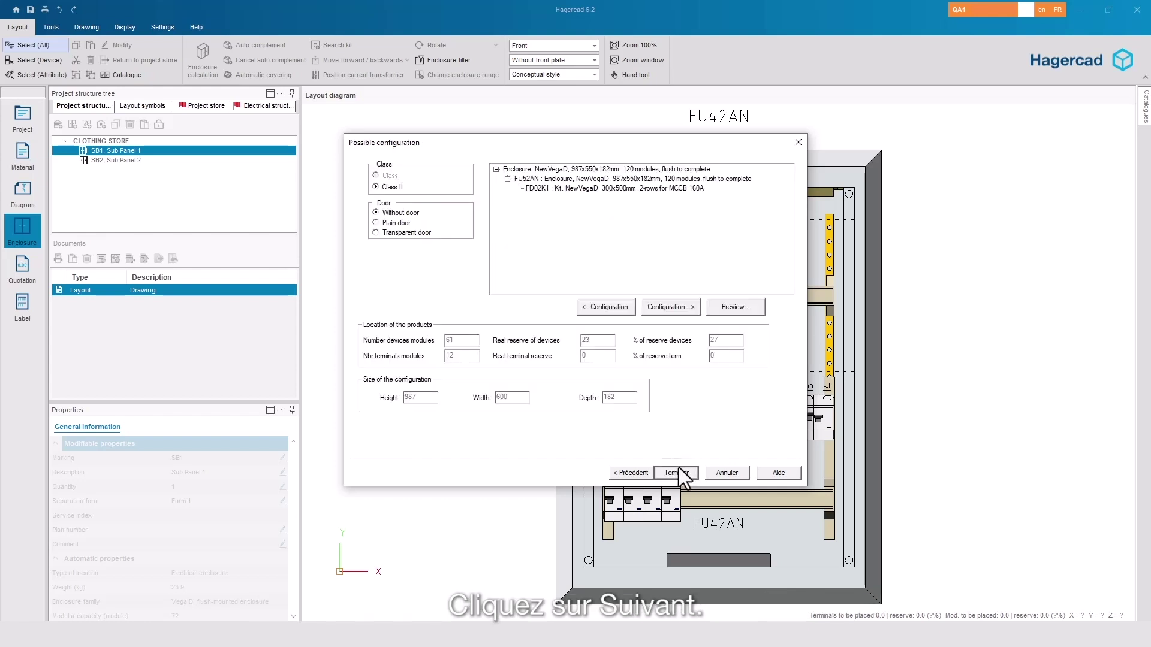
- Add a plain door to the recalculated enclosure, preview the layout with its terminal row and validate the configuration
click(391, 225)
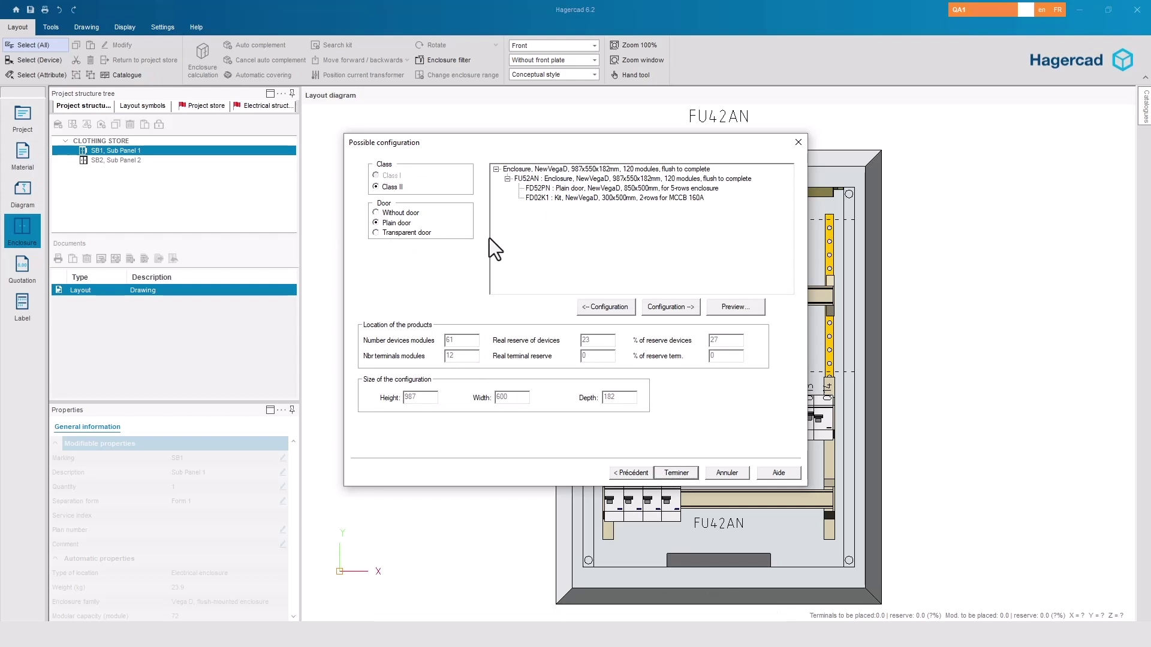
click(728, 308)
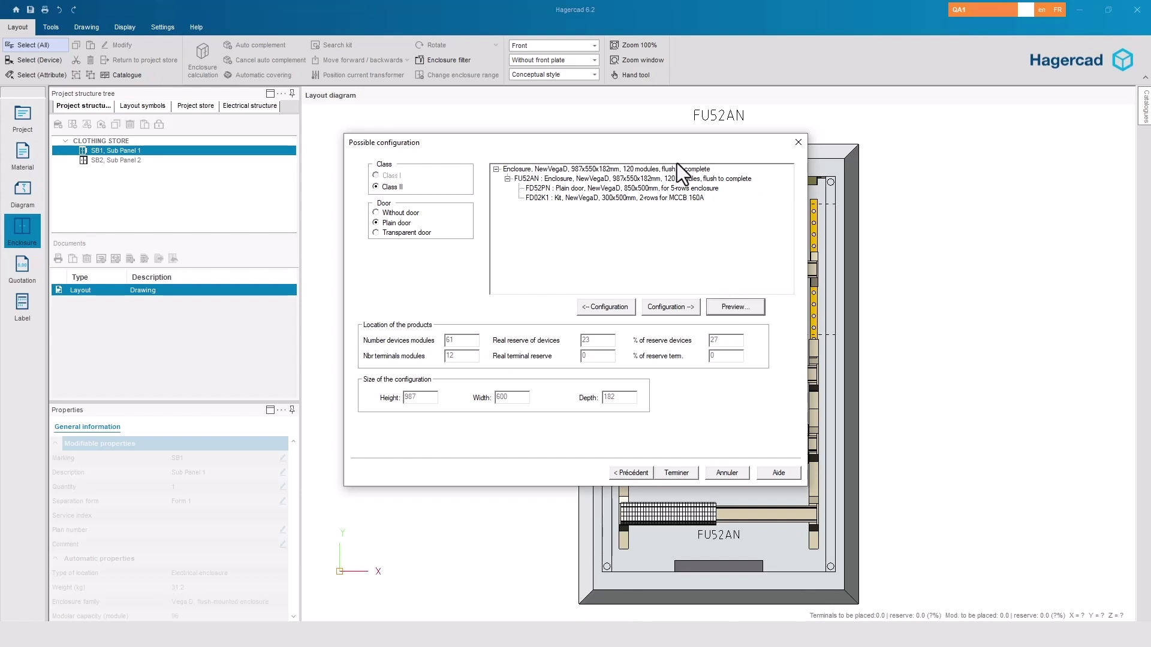
drag(684, 150, 451, 149)
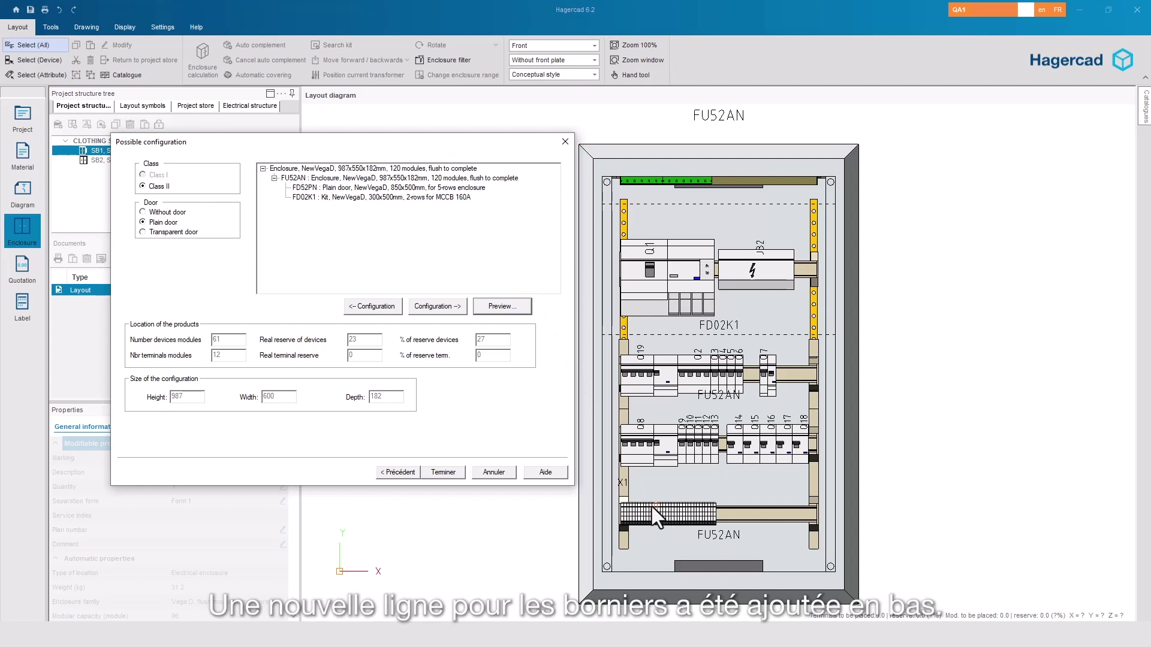
click(449, 474)
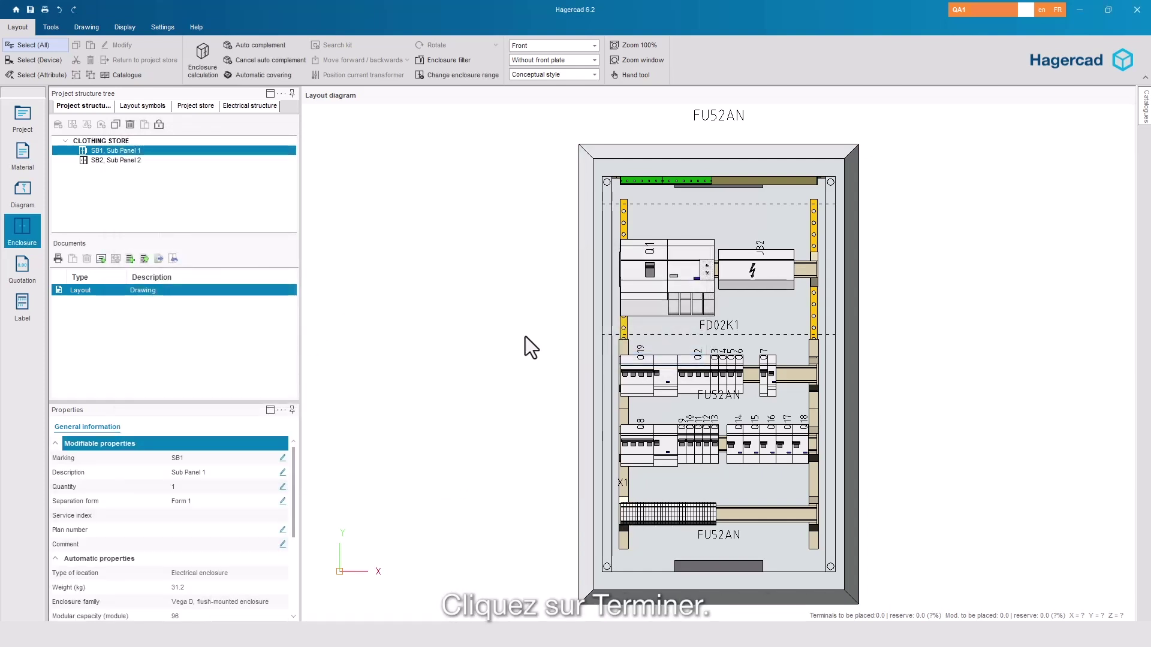
- Display the enclosure with its front plate, and open Sub Panel 1's equipment list
click(556, 60)
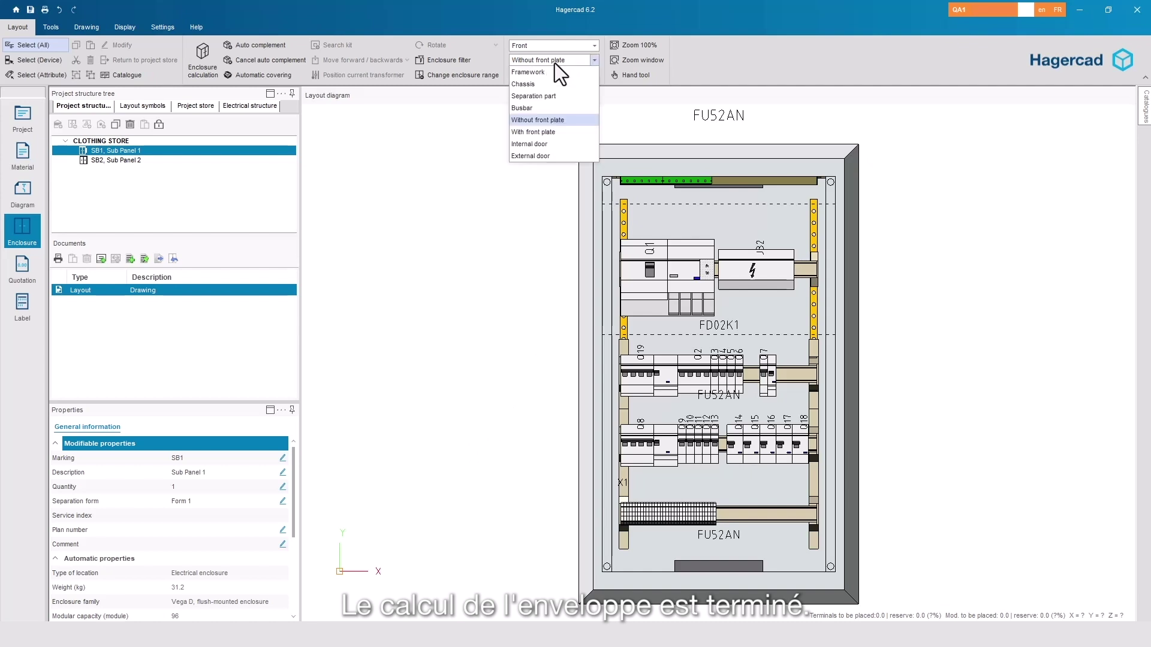
click(555, 132)
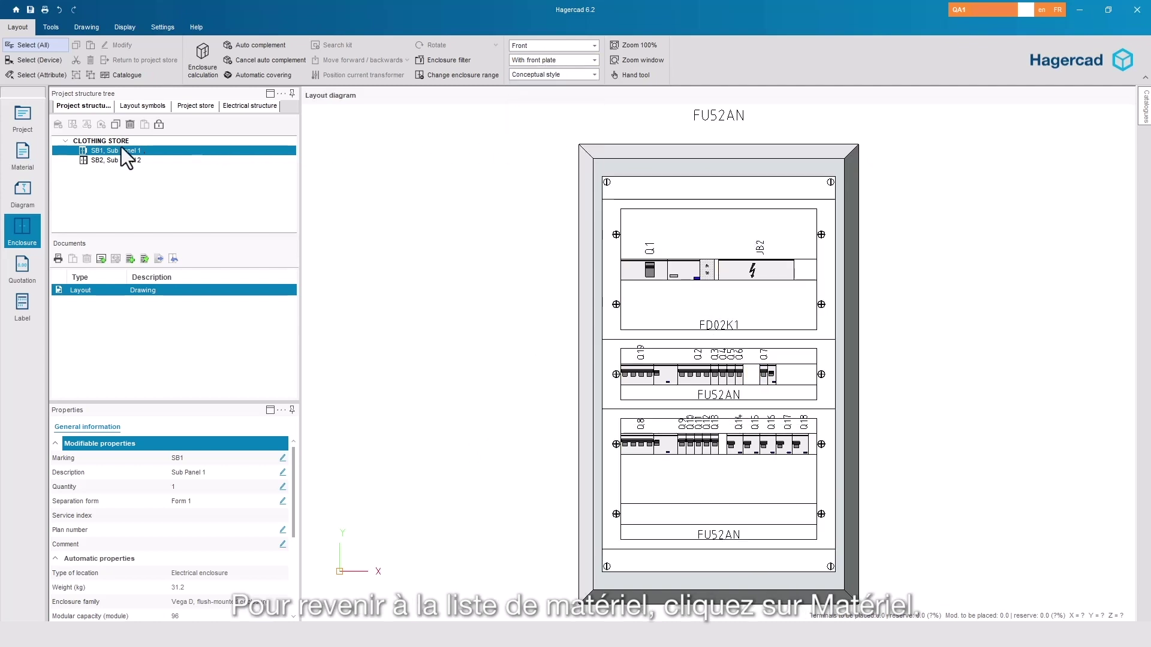
click(22, 168)
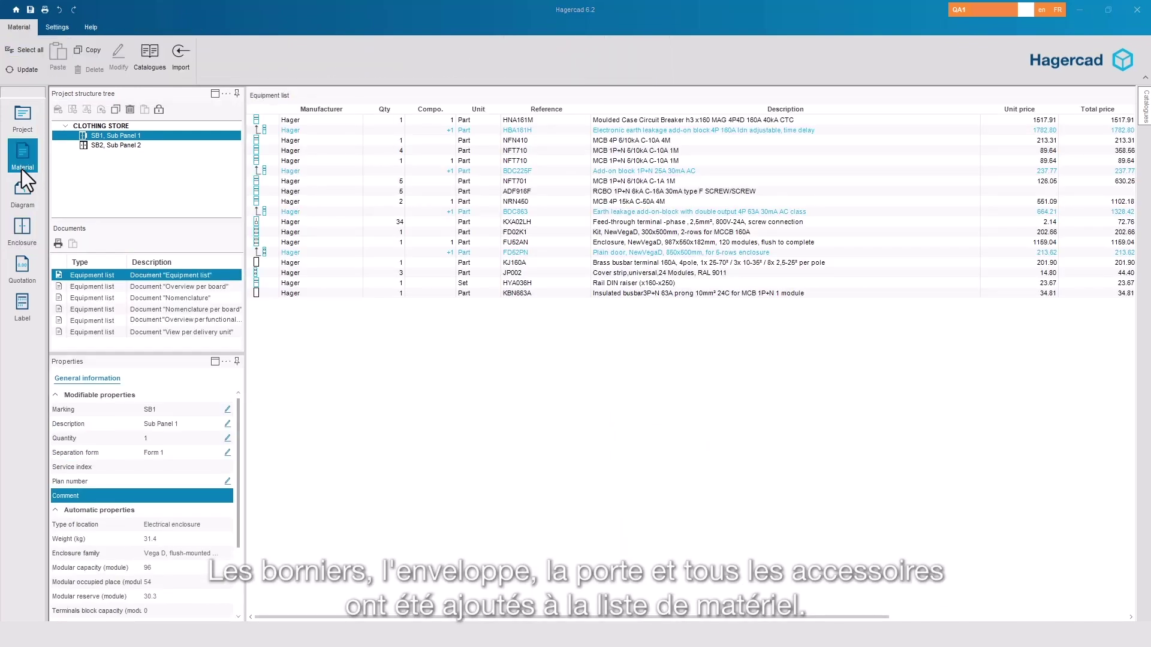